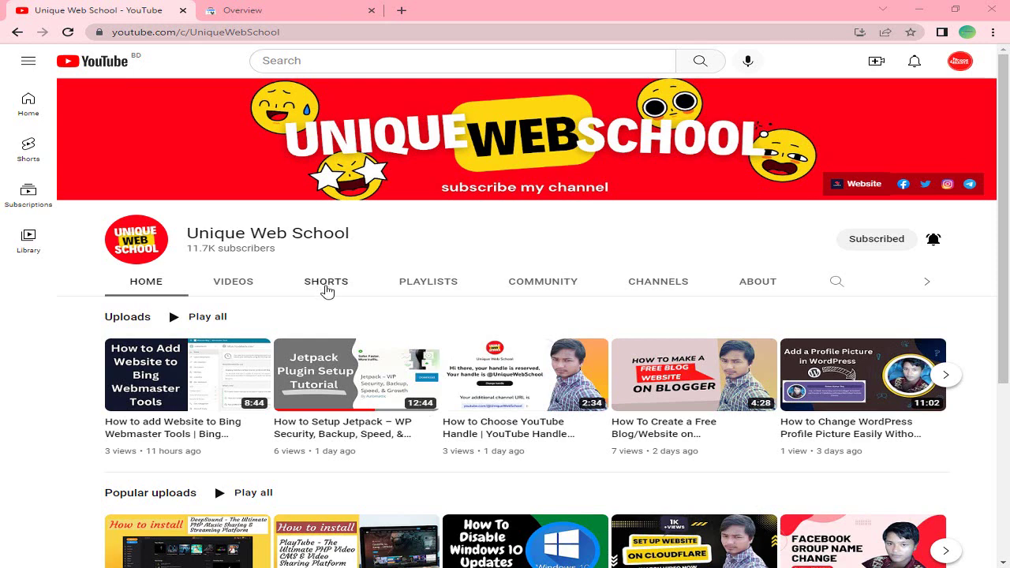
Step: Open the Users and permissions settings of the codebarta.com property in Google Search Console
click(300, 10)
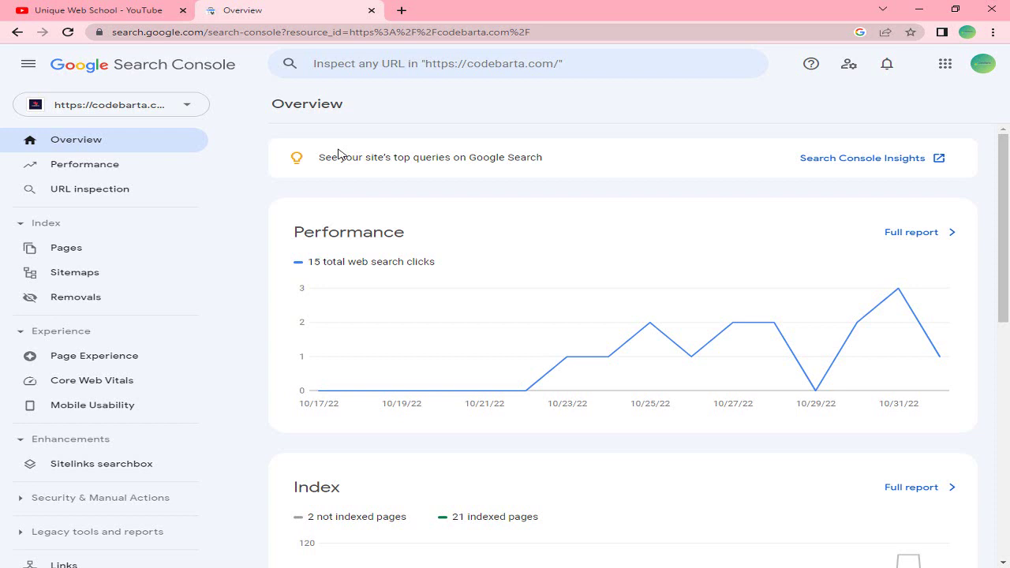
click(67, 33)
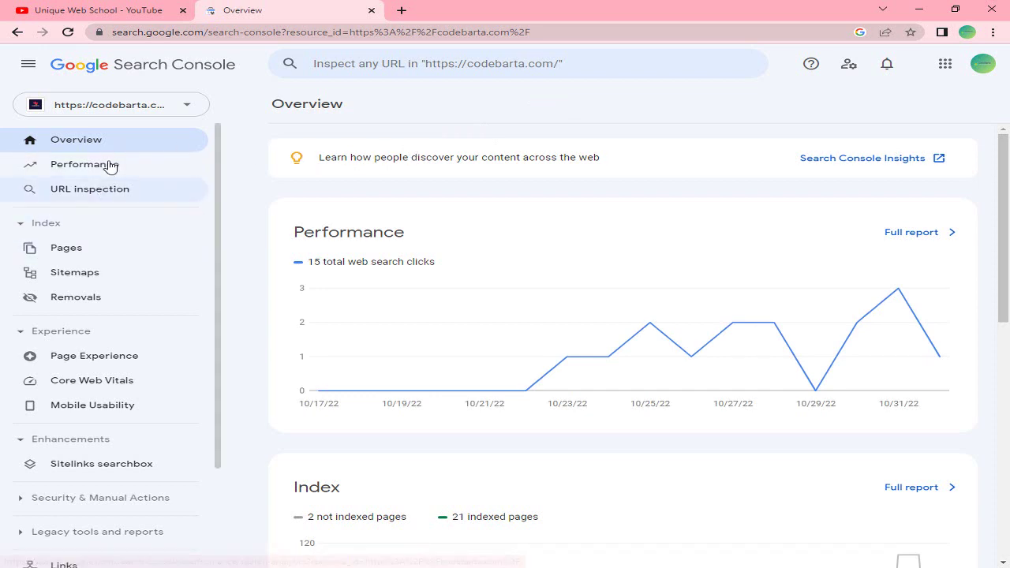
scroll(118, 254, down, 3)
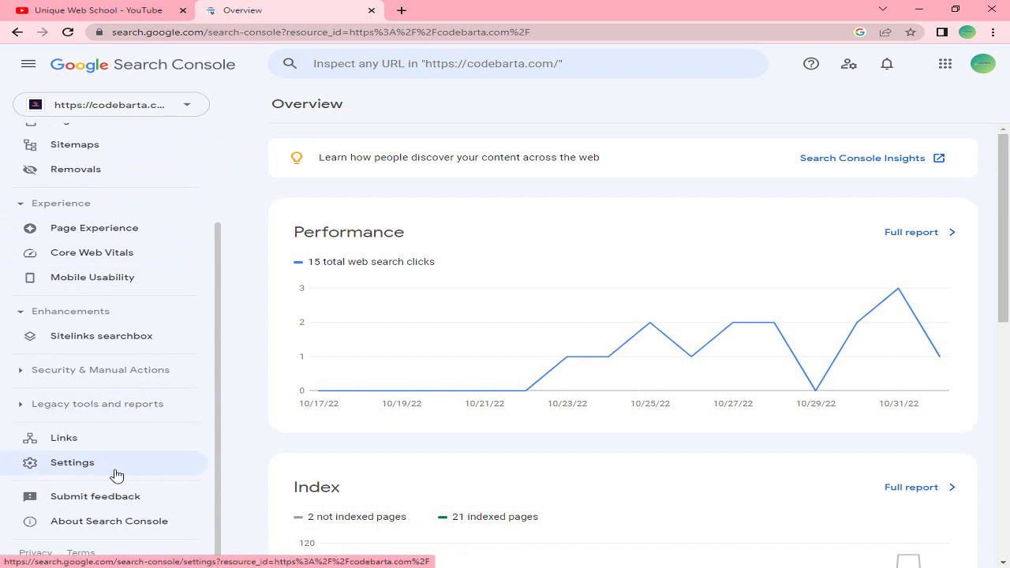
click(67, 472)
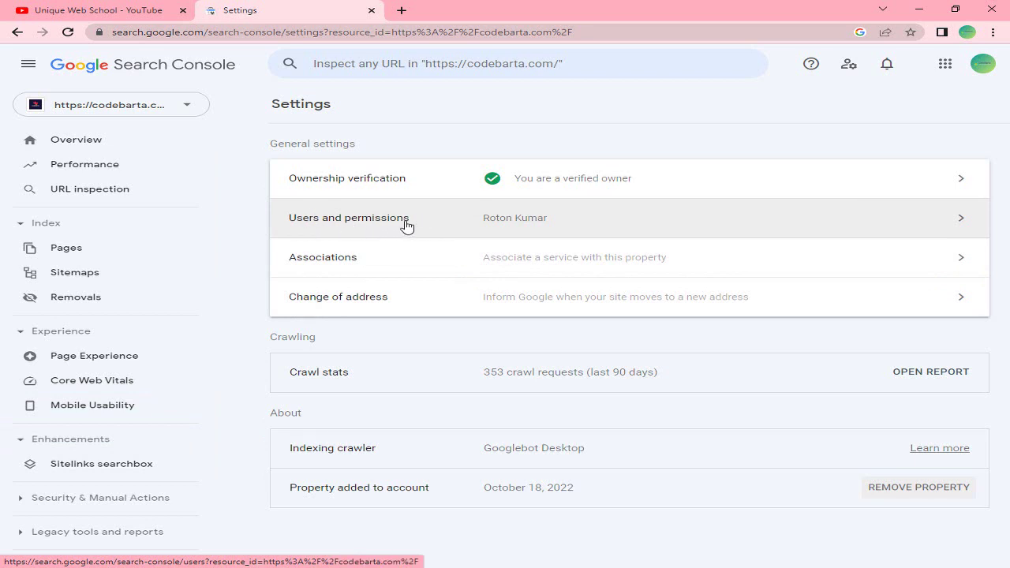
click(329, 226)
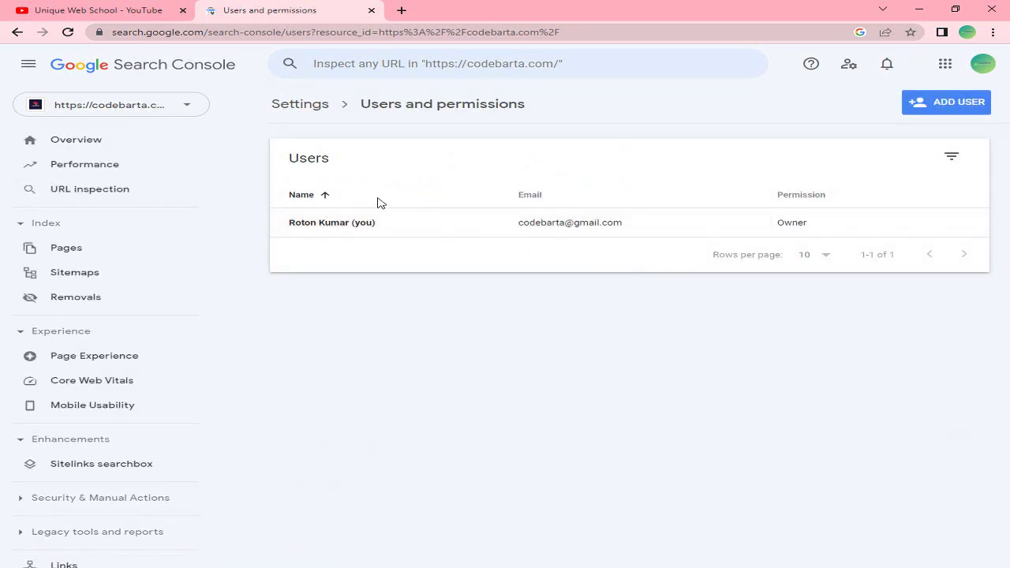
drag(290, 157, 534, 209)
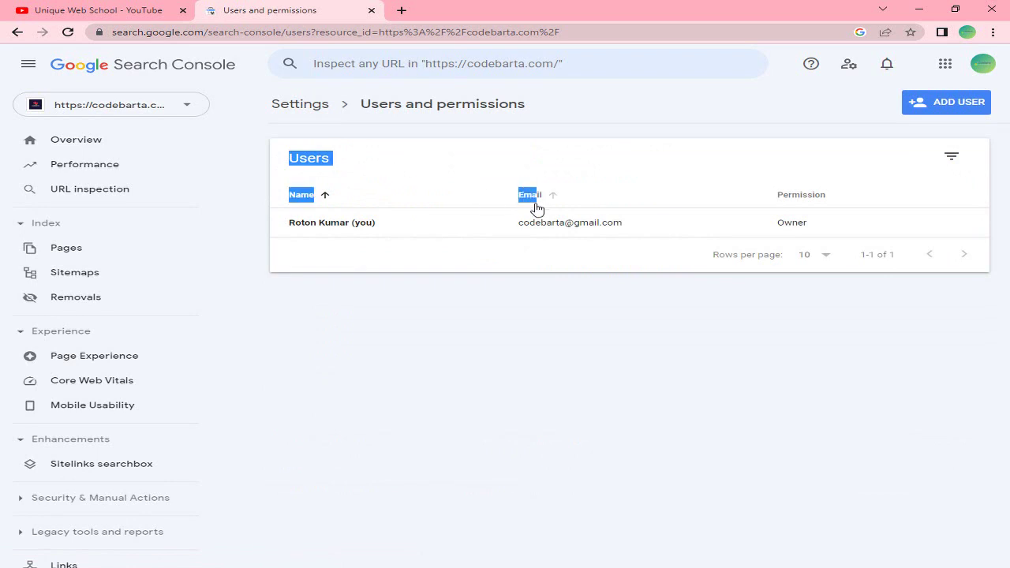
click(586, 271)
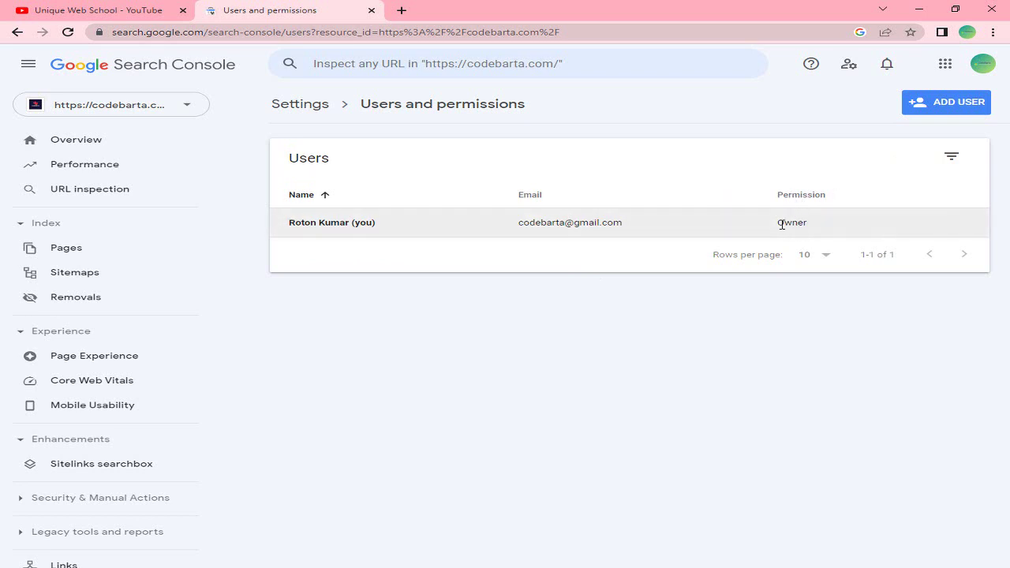
drag(779, 223, 802, 224)
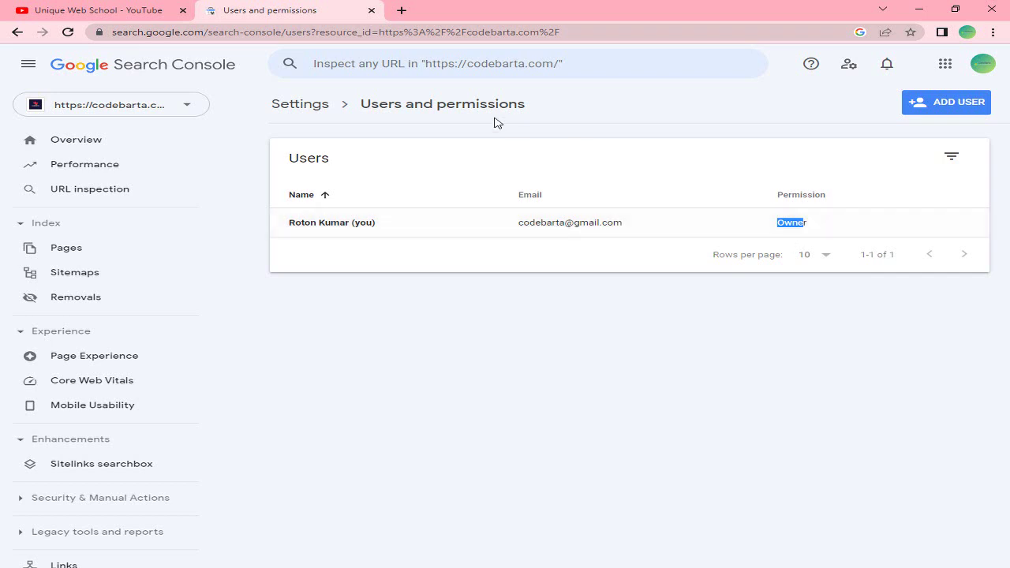
click(533, 122)
Step: Start adding a user with the e-mail address copied from the Google account signed in to the other Chrome profile
click(943, 114)
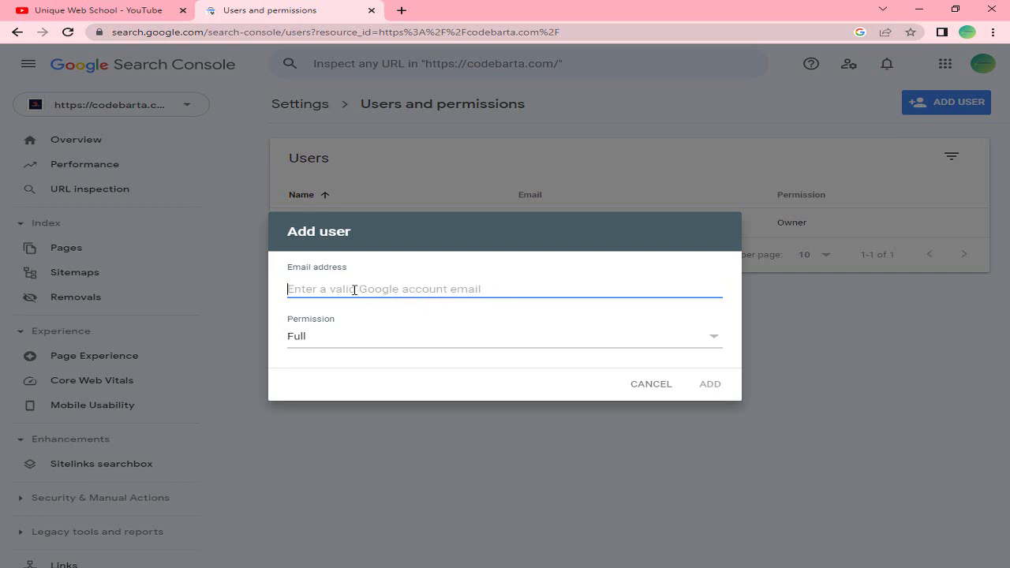
click(963, 35)
click(859, 351)
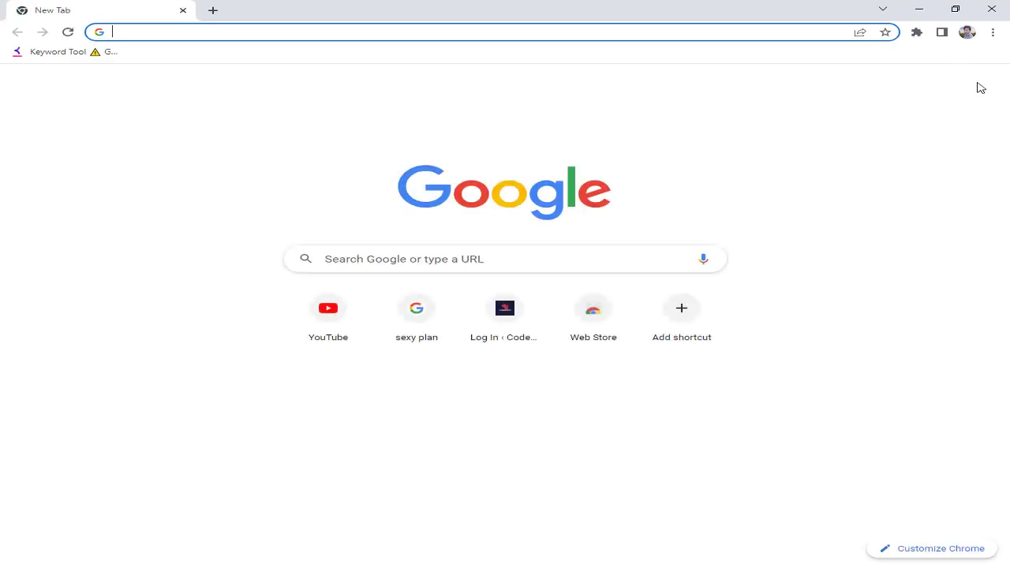
click(982, 83)
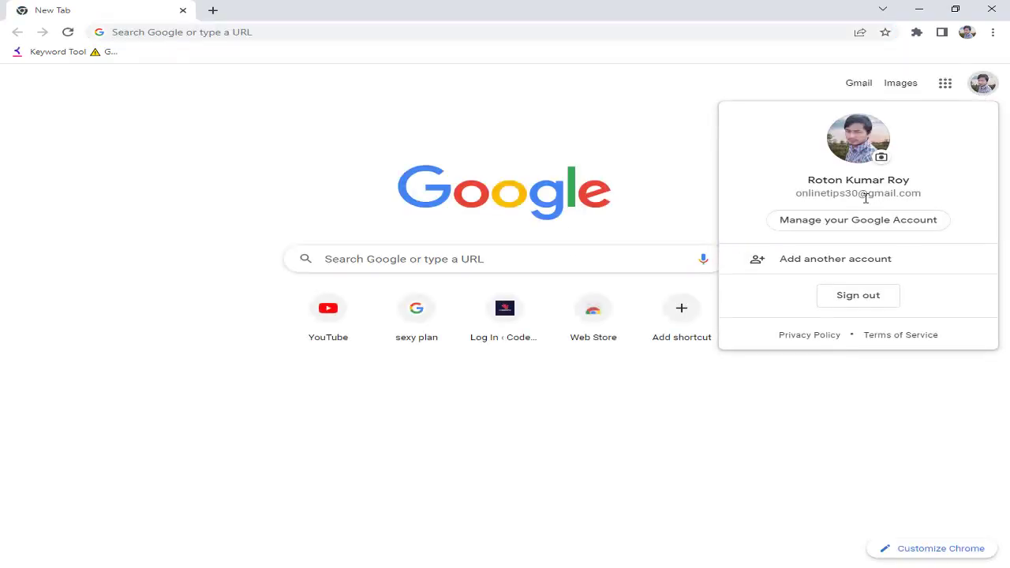
triple_click(865, 197)
right_click(851, 196)
click(825, 208)
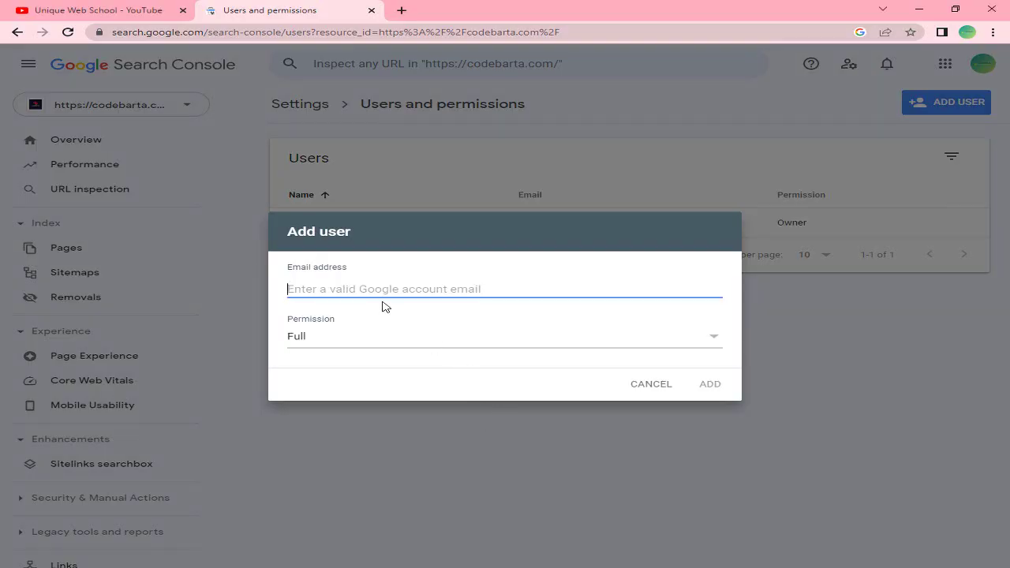
key(ctrl+v)
click(456, 282)
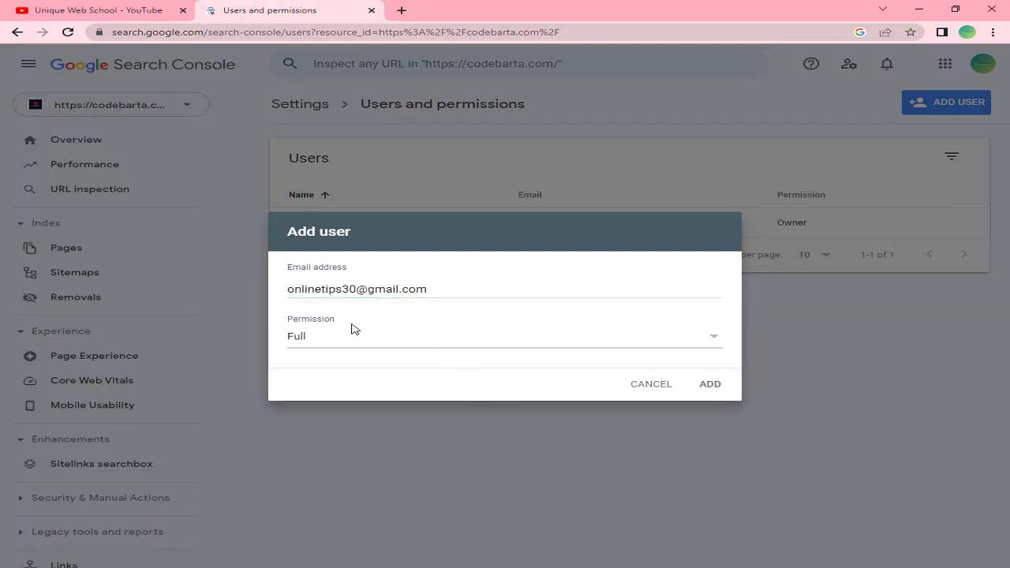
Step: Set the new user's permission to Restricted
double_click(308, 319)
drag(468, 292, 314, 294)
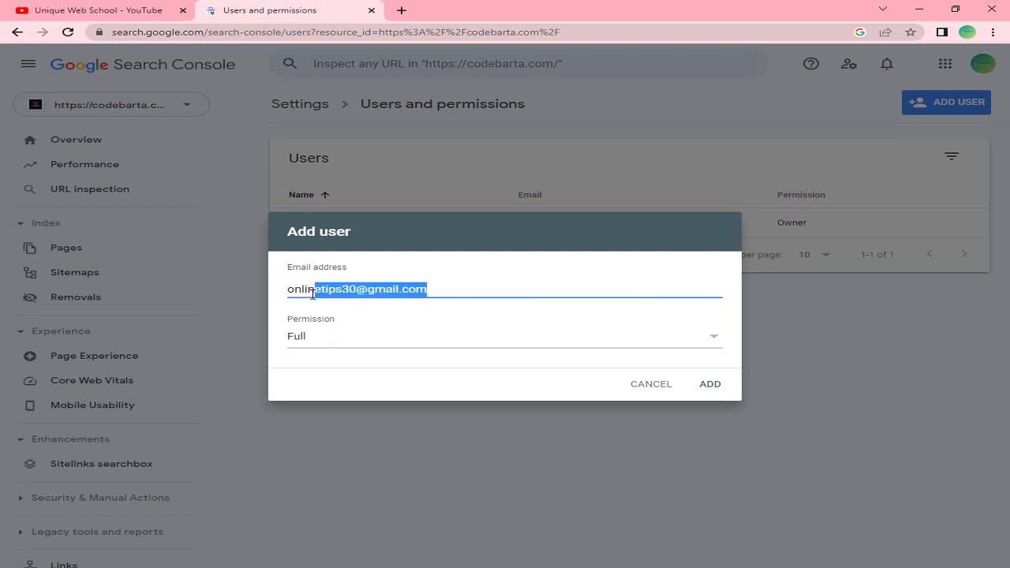
click(314, 340)
click(340, 344)
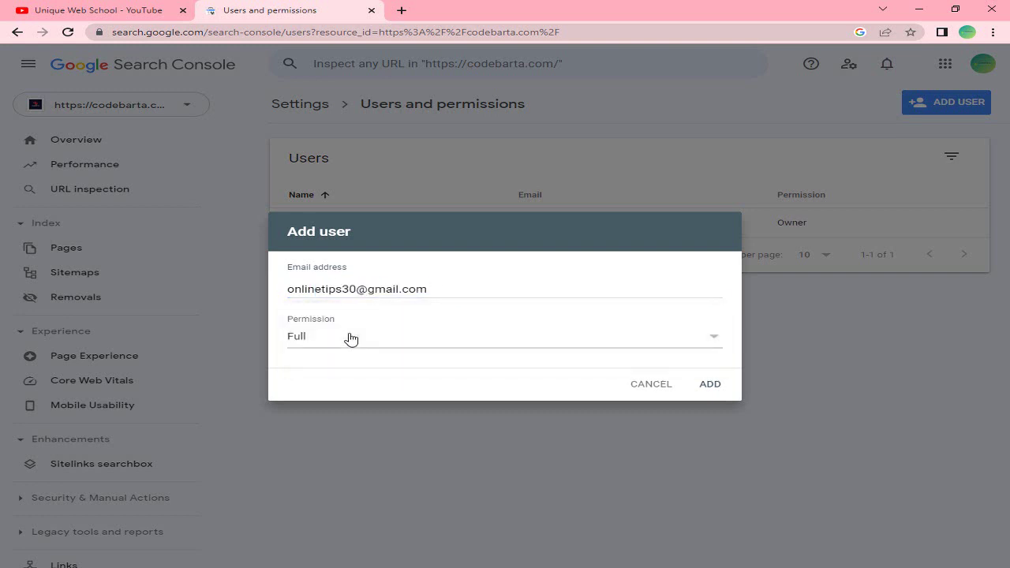
click(357, 345)
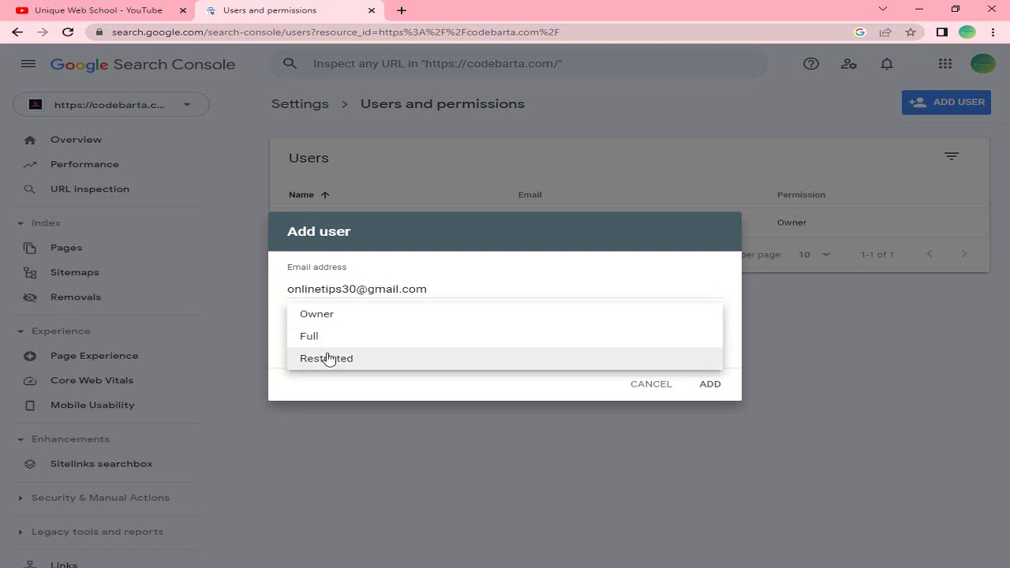
click(331, 357)
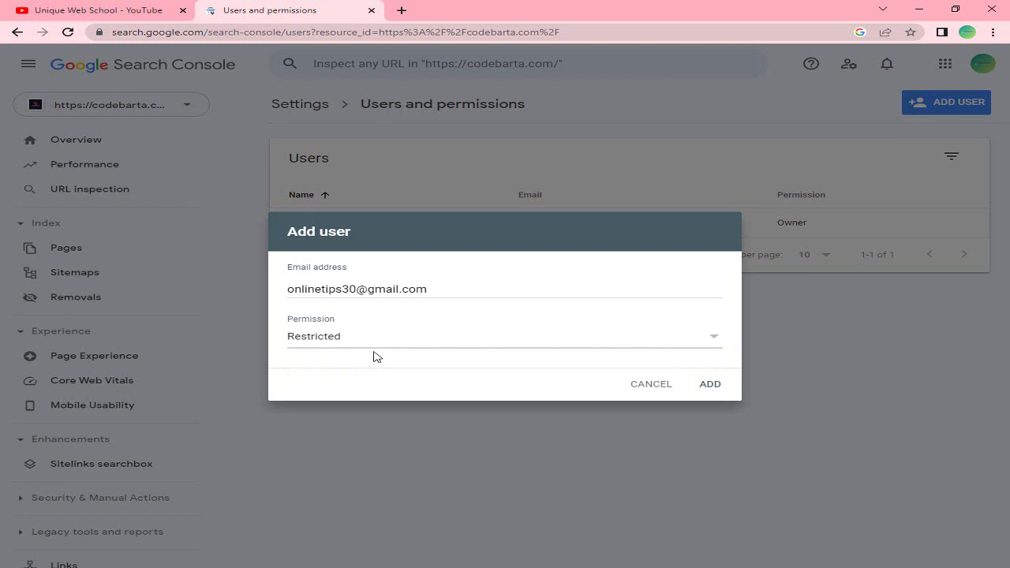
Step: Set the new user's permission to Owner
mouse_move(444, 291)
mouse_down()
mouse_move(315, 290)
mouse_move(454, 293)
mouse_up()
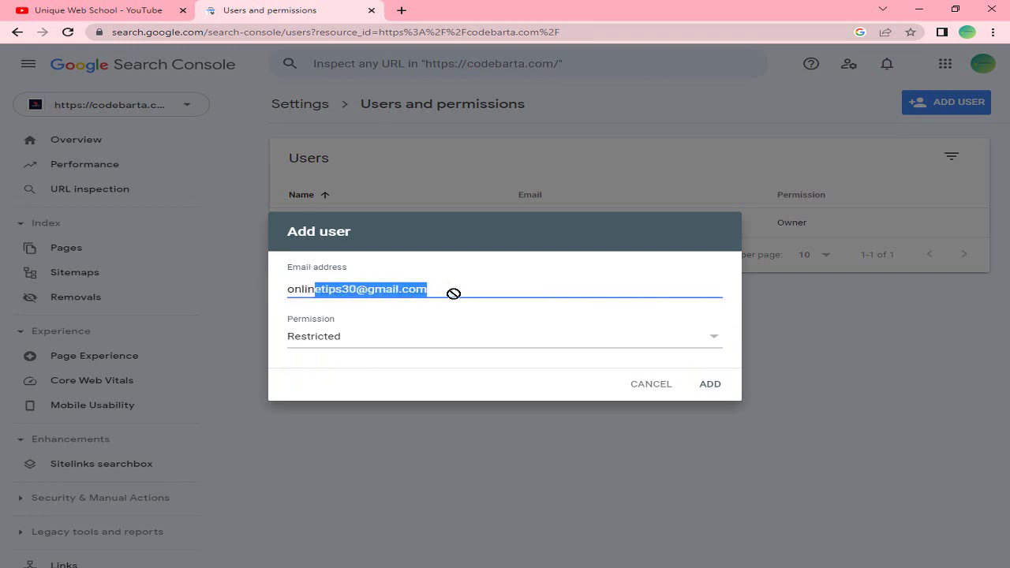
click(361, 347)
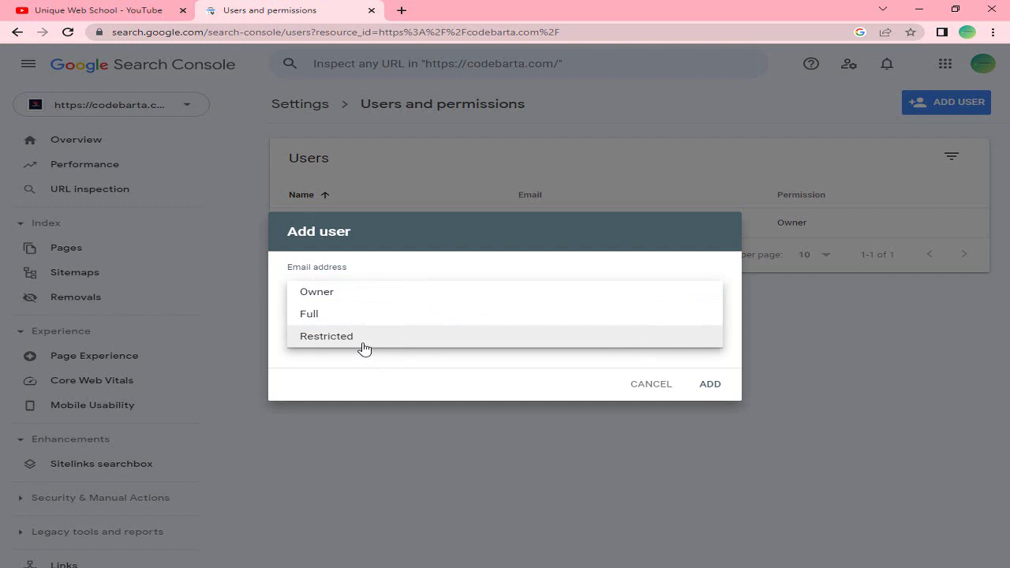
click(327, 294)
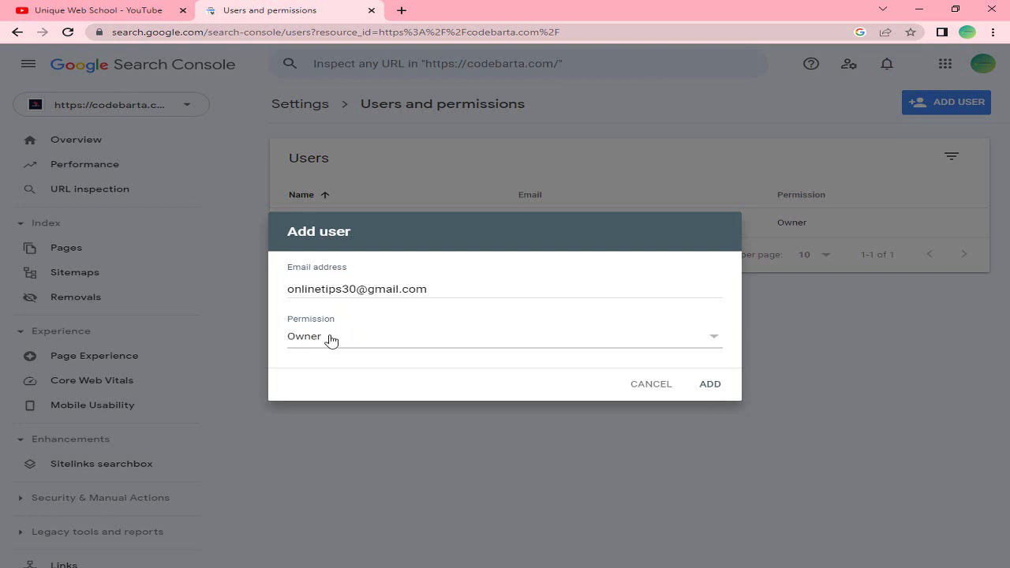
drag(294, 292, 429, 290)
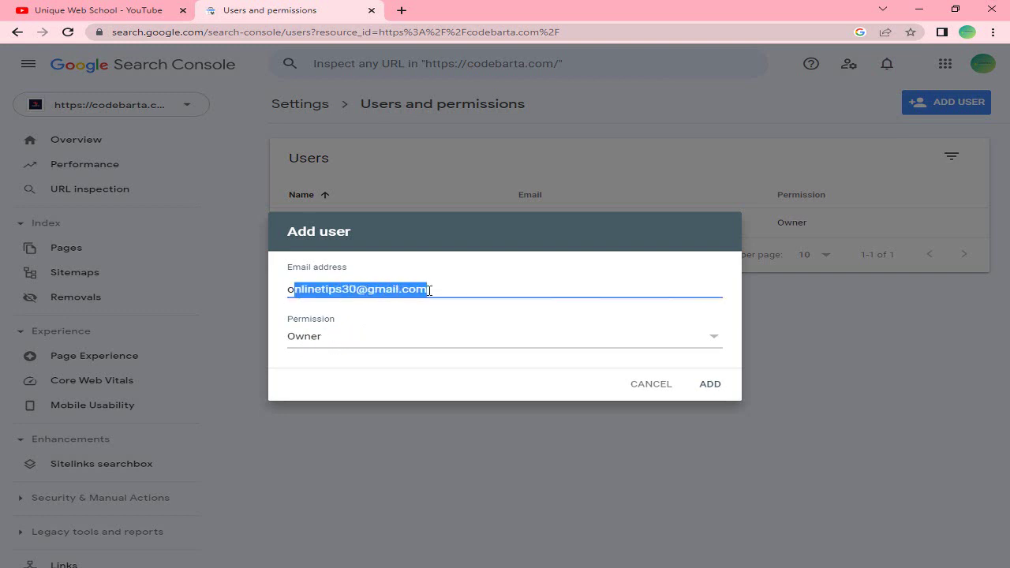
click(437, 289)
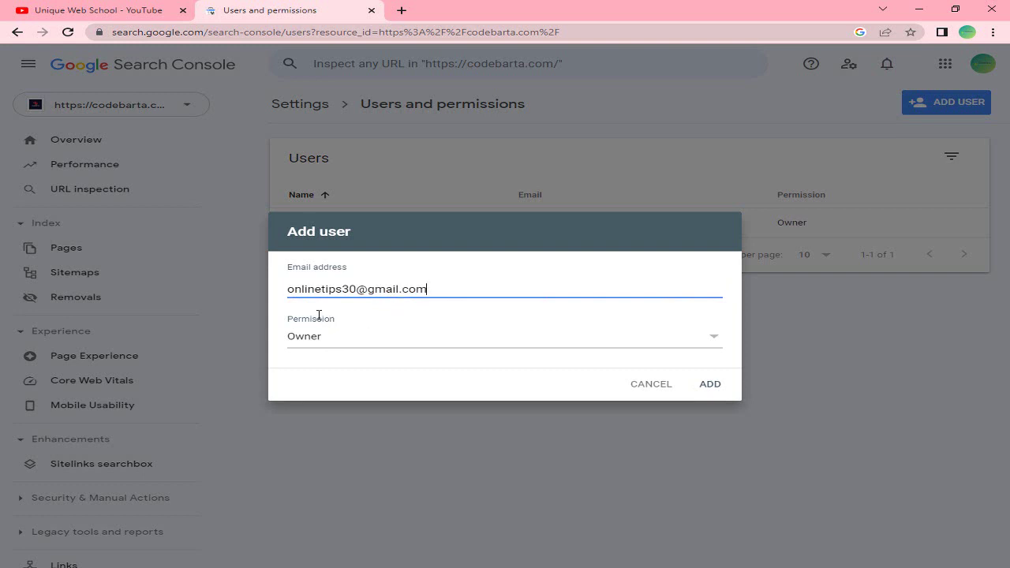
drag(304, 290, 447, 289)
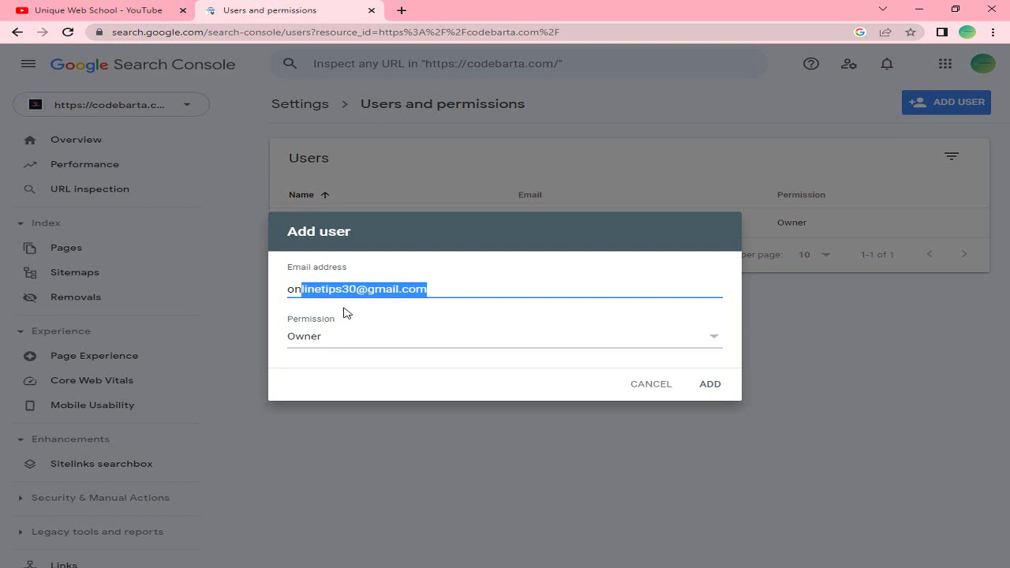
drag(437, 288, 287, 294)
click(350, 338)
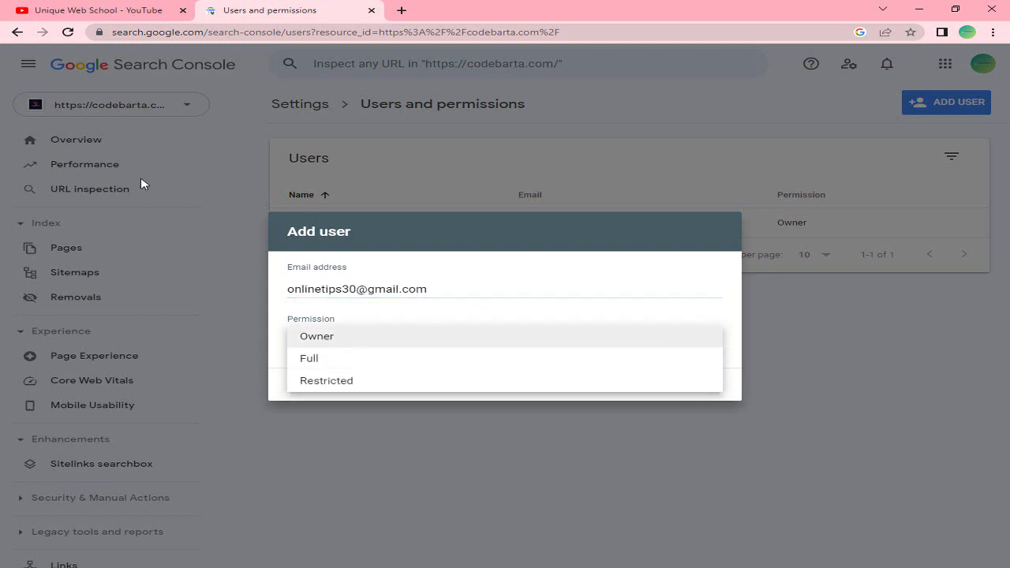
triple_click(433, 288)
drag(418, 289, 455, 288)
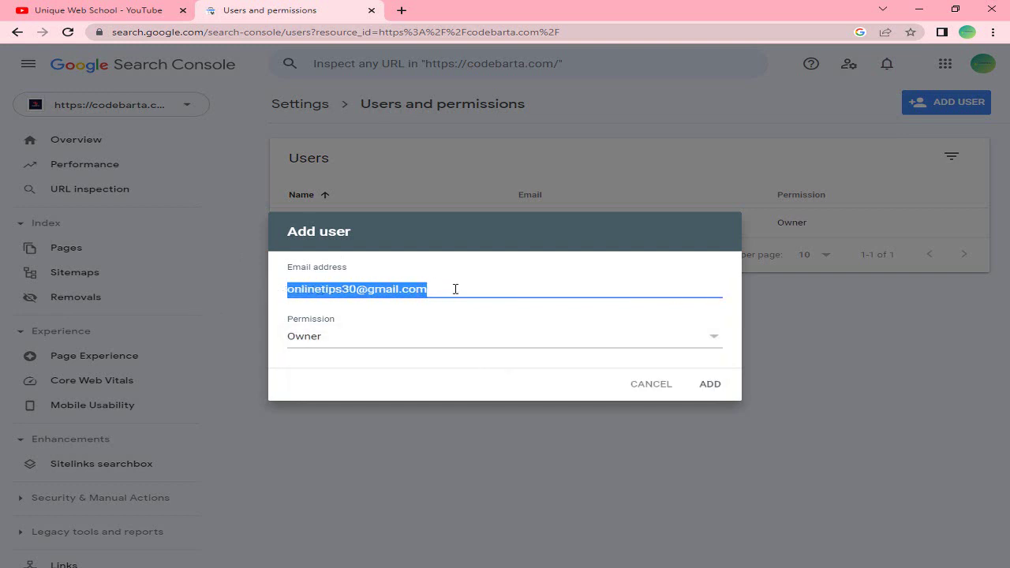
click(455, 289)
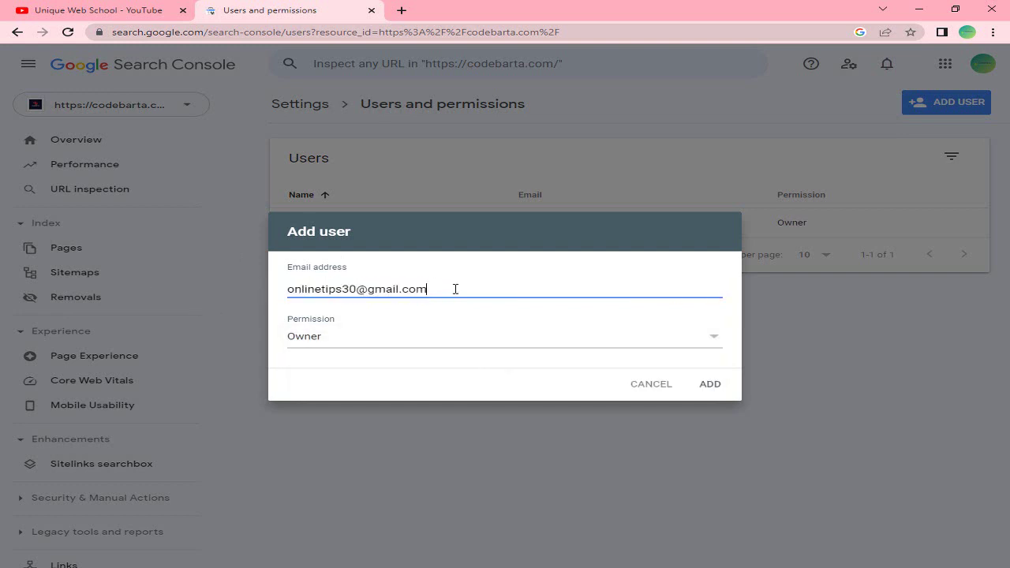
Step: Keep Owner as the permission and add the user to the property
click(359, 341)
click(334, 346)
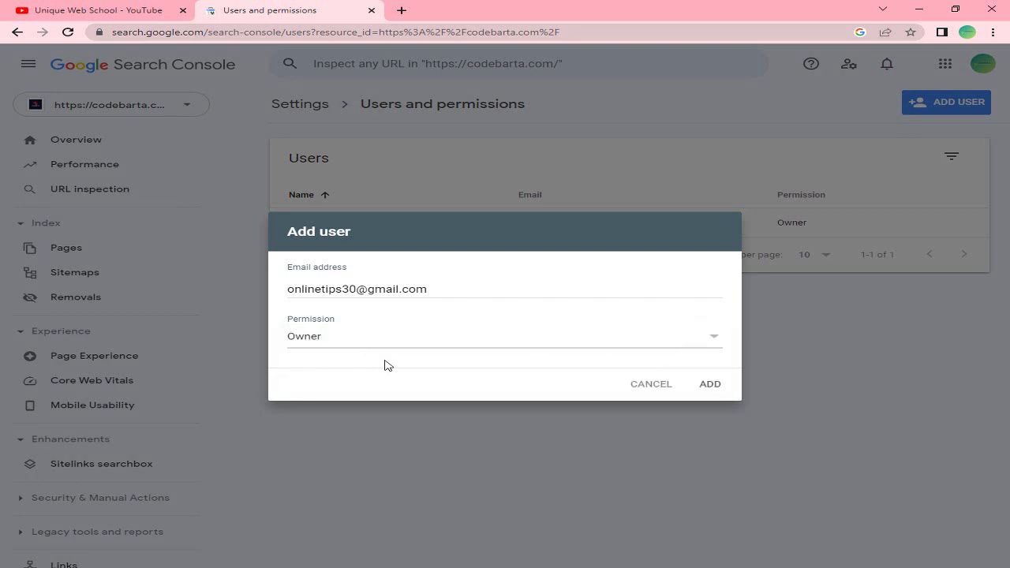
click(719, 386)
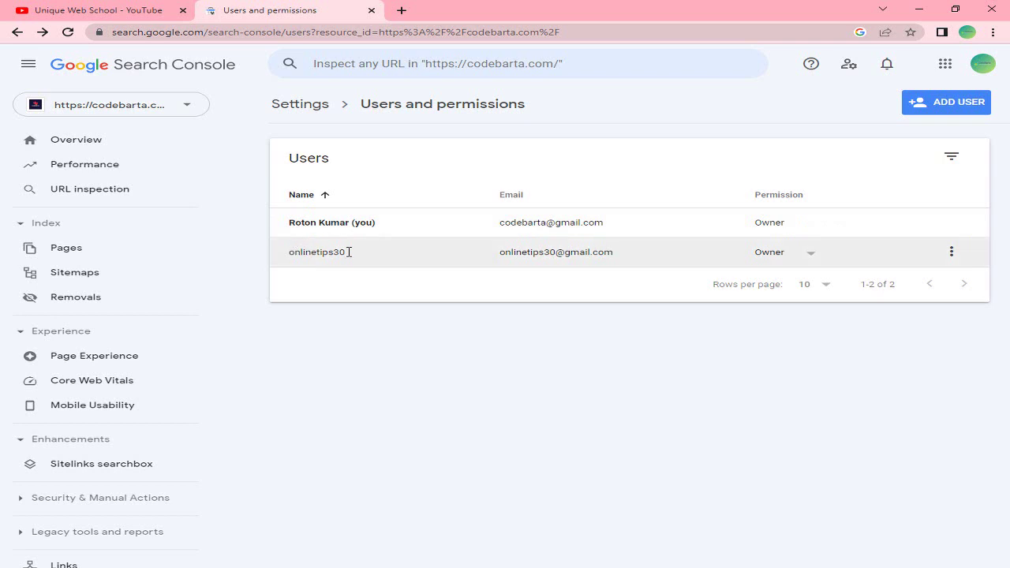
Step: Examine the added user's entry, its permission choices and its access removal option without changing anything
drag(348, 252, 294, 251)
drag(508, 254, 566, 252)
click(871, 361)
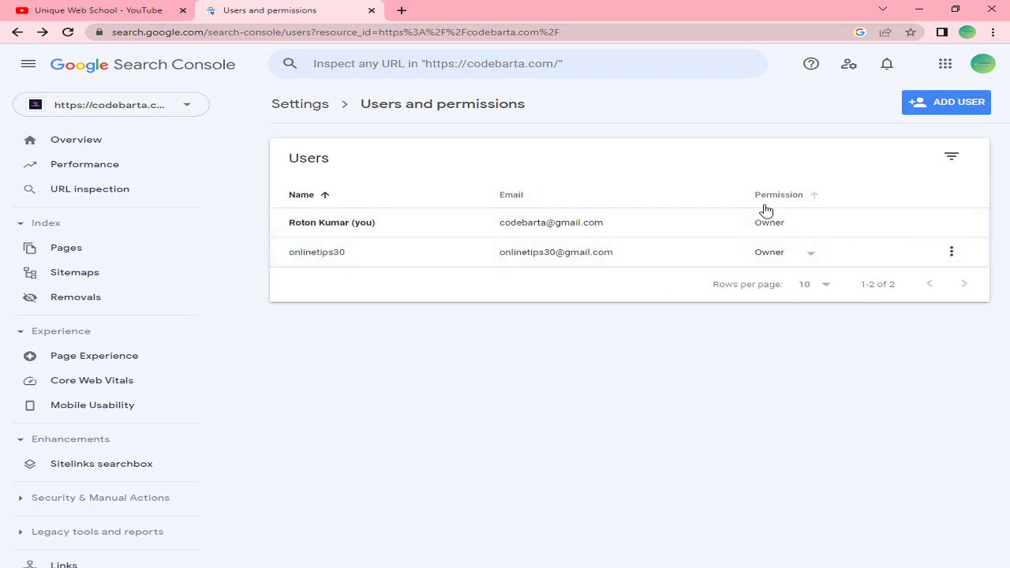
click(792, 252)
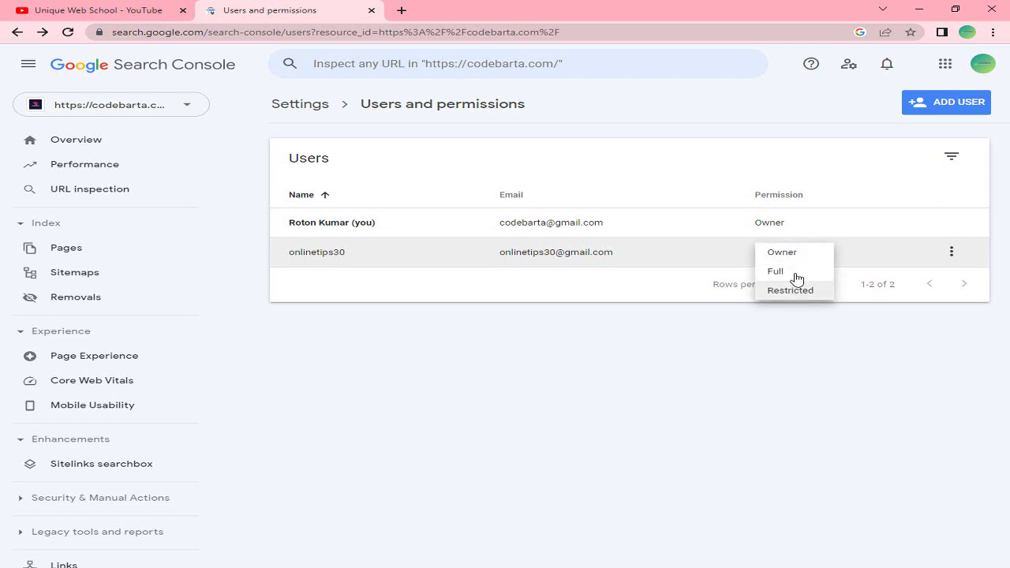
click(917, 342)
click(958, 253)
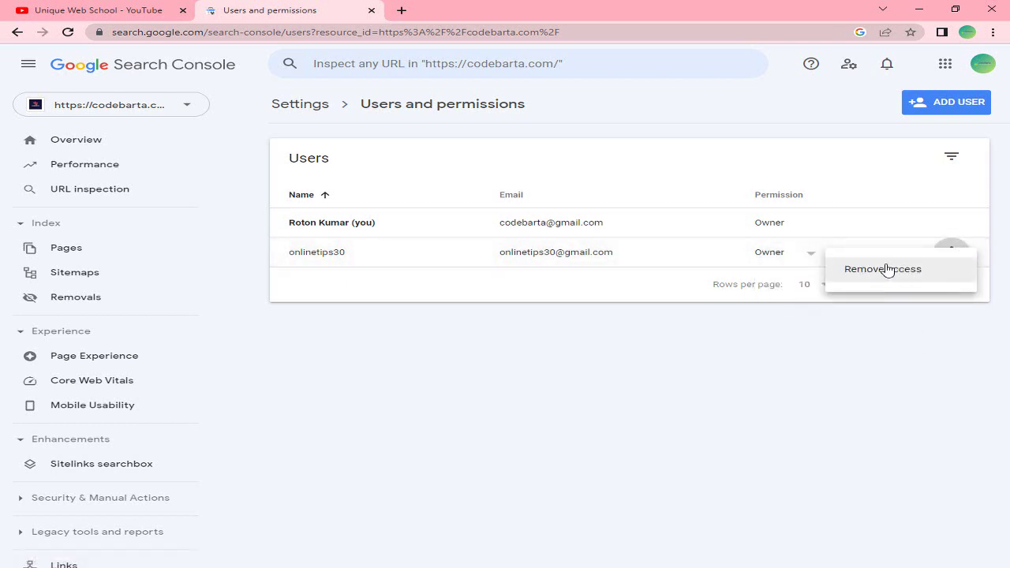
click(787, 320)
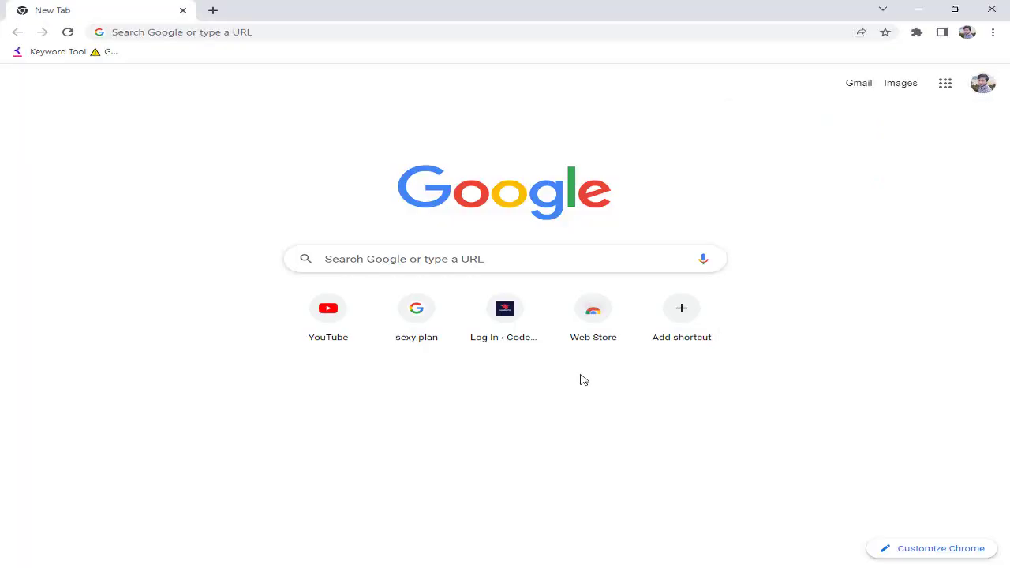
Step: Open the second account's Gmail inbox, search for "google webmaster" in a new tab and start Google Search Console
click(856, 85)
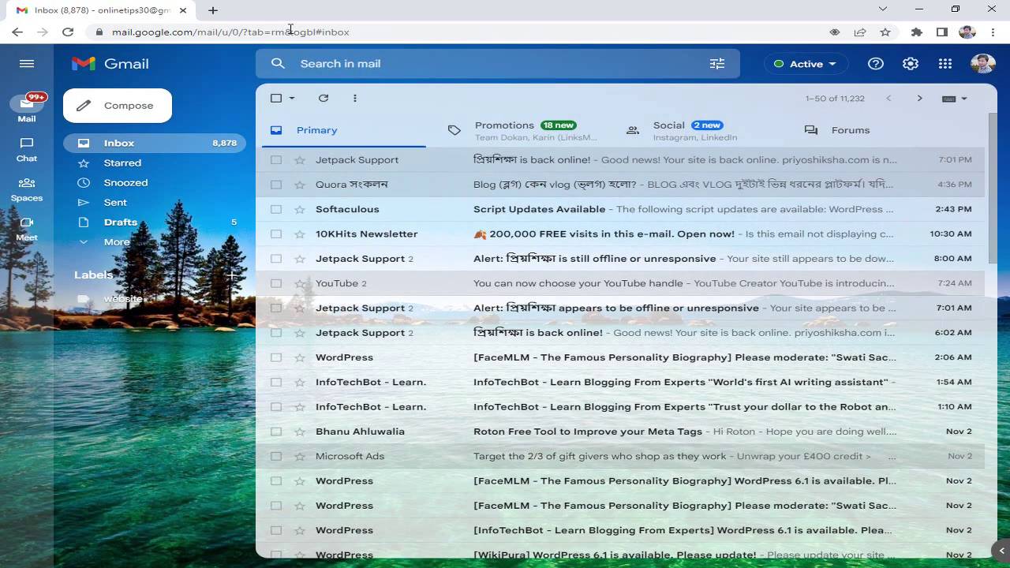
click(212, 10)
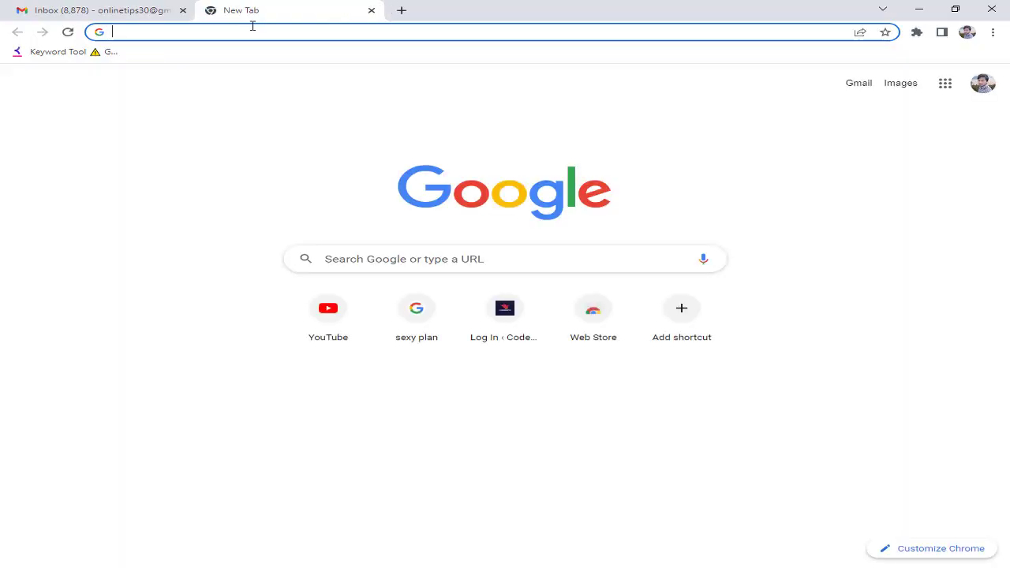
text(goo)
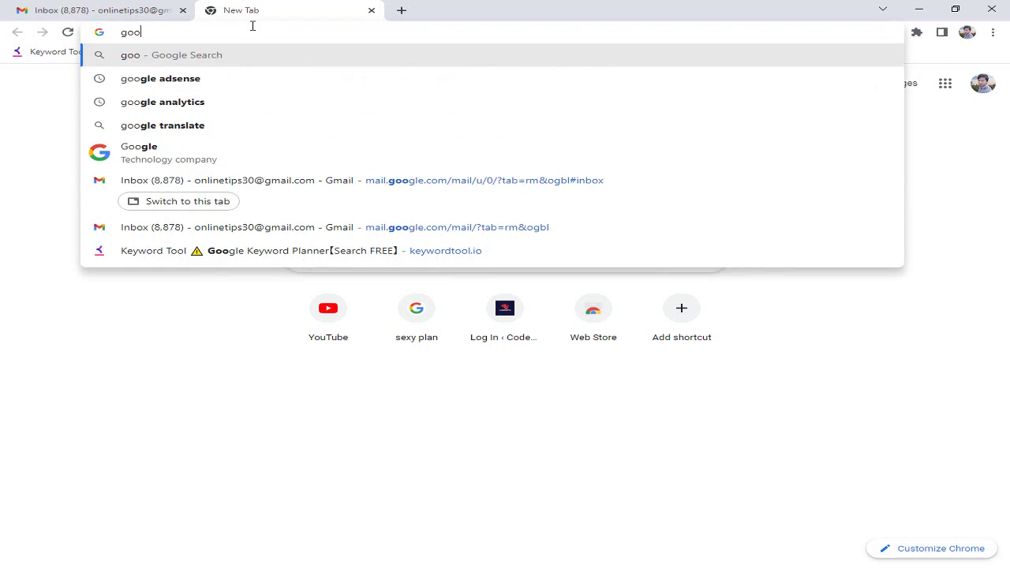
text(gle web)
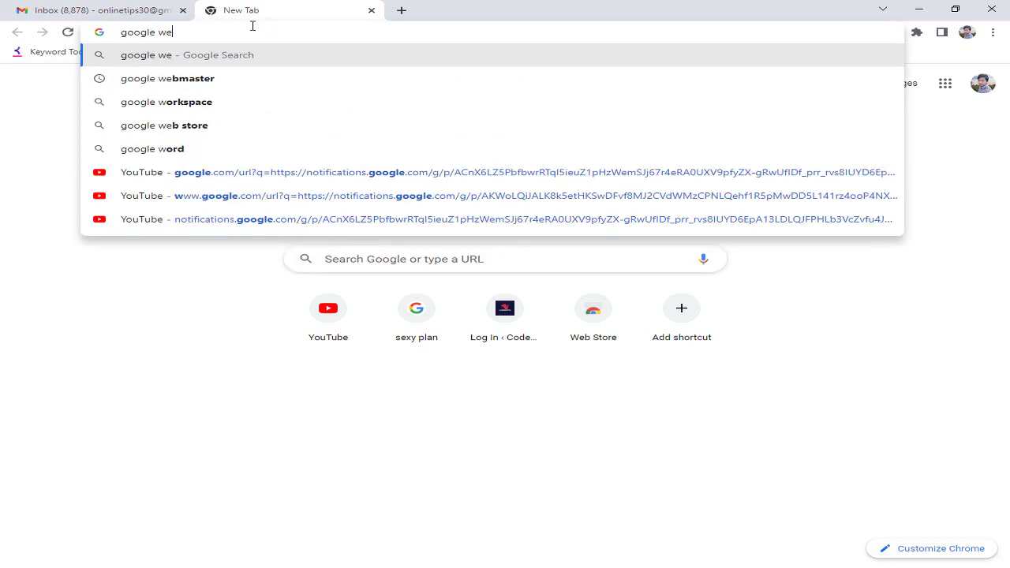
click(259, 77)
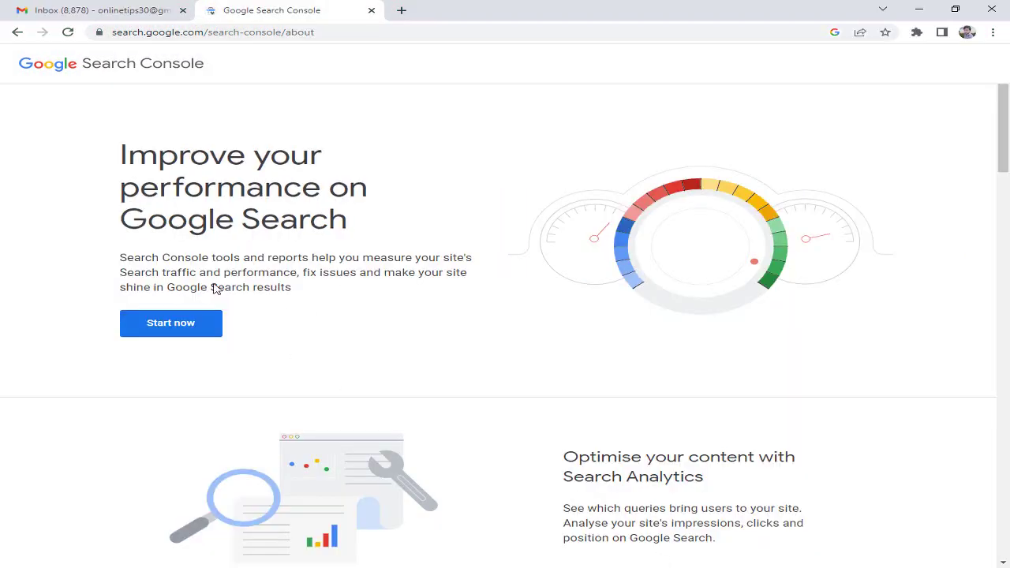
click(182, 324)
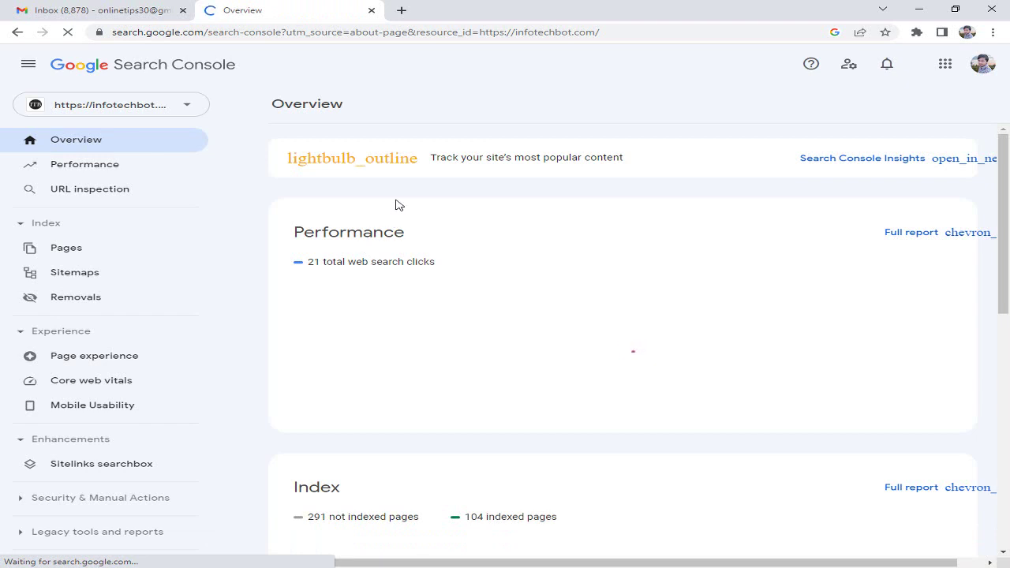
click(109, 113)
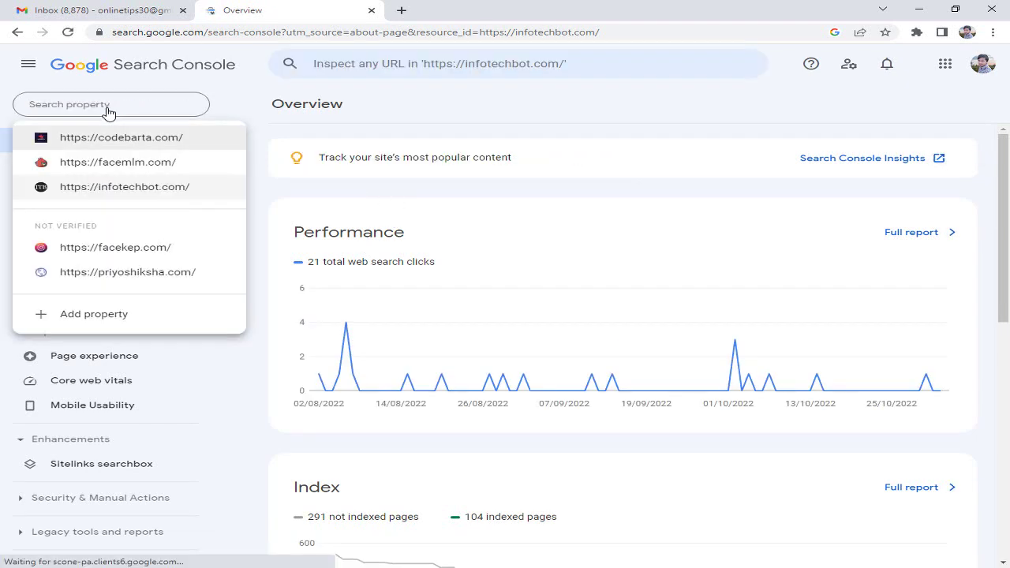
click(99, 139)
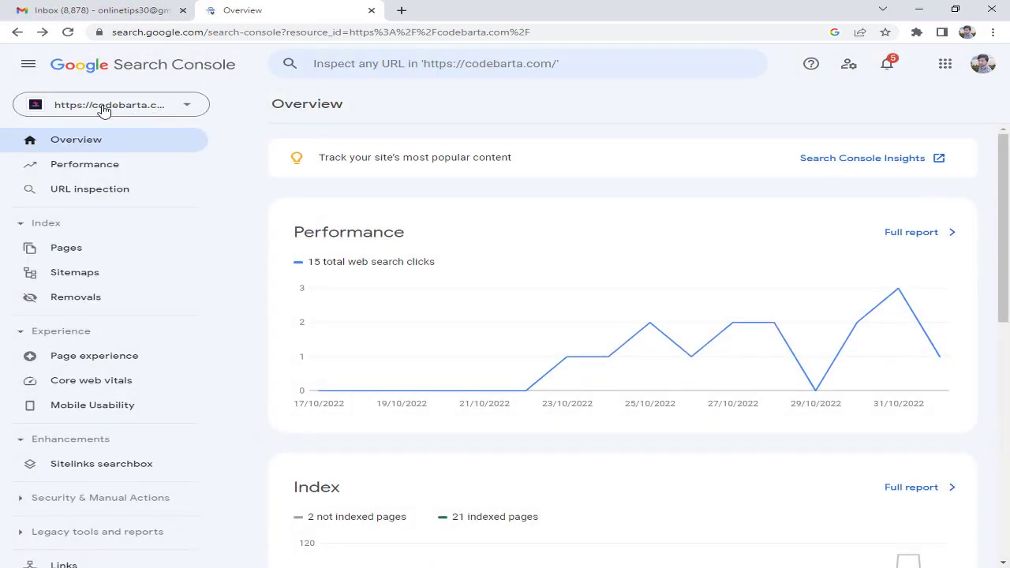
click(489, 63)
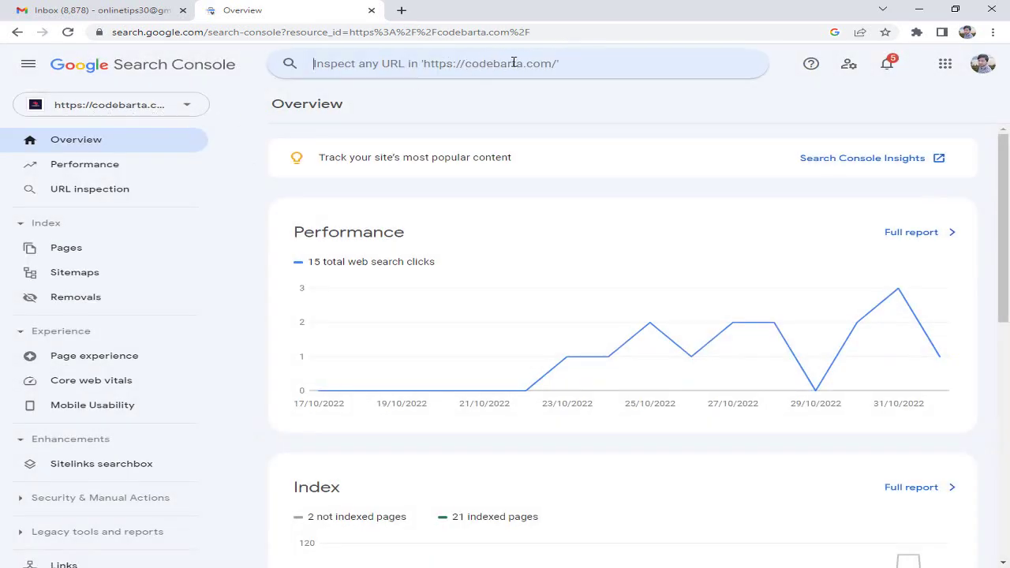
click(484, 150)
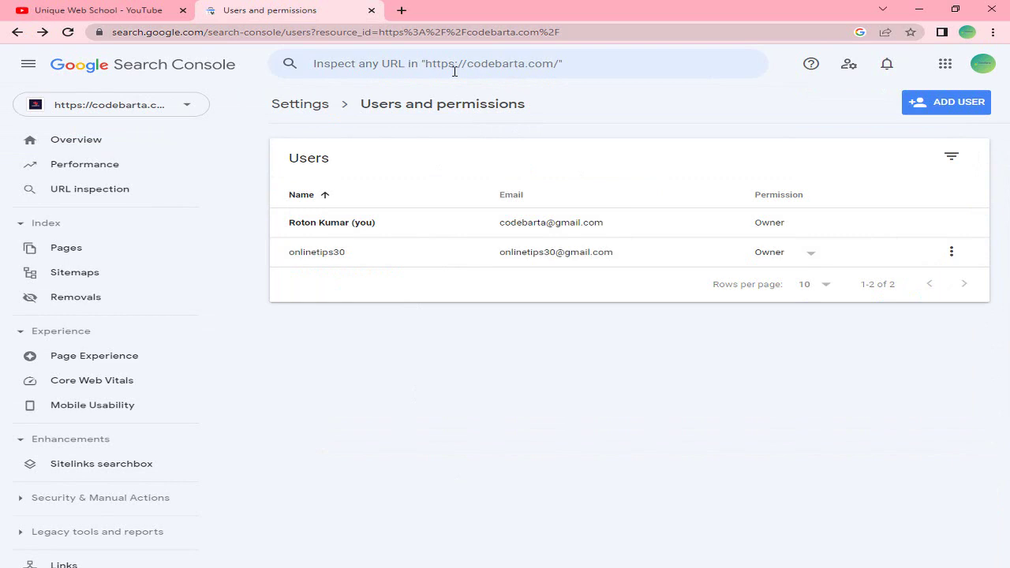
Step: Return to the first account's Search Console window and open the overview of the codebarta.com property
click(683, 70)
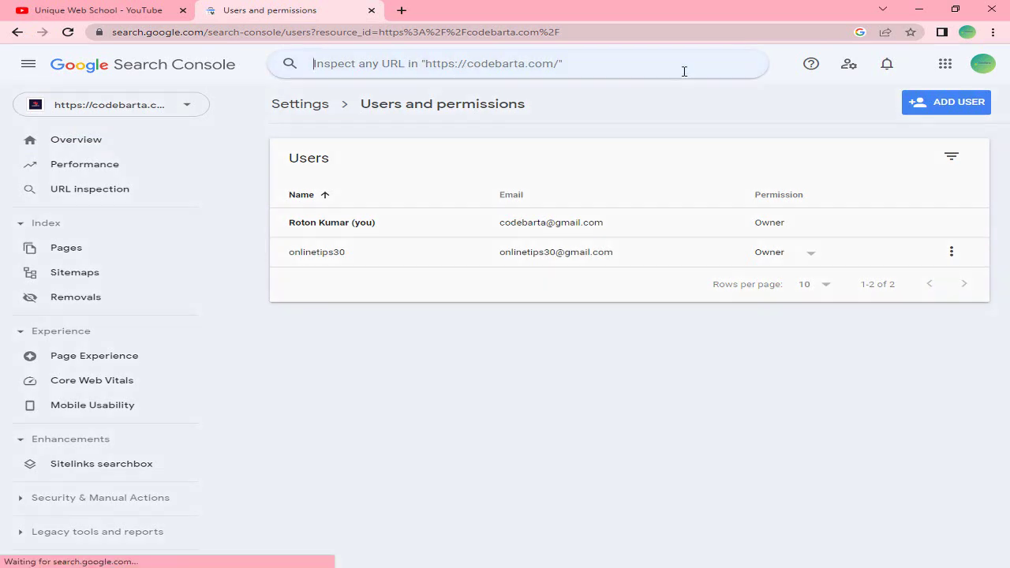
click(166, 126)
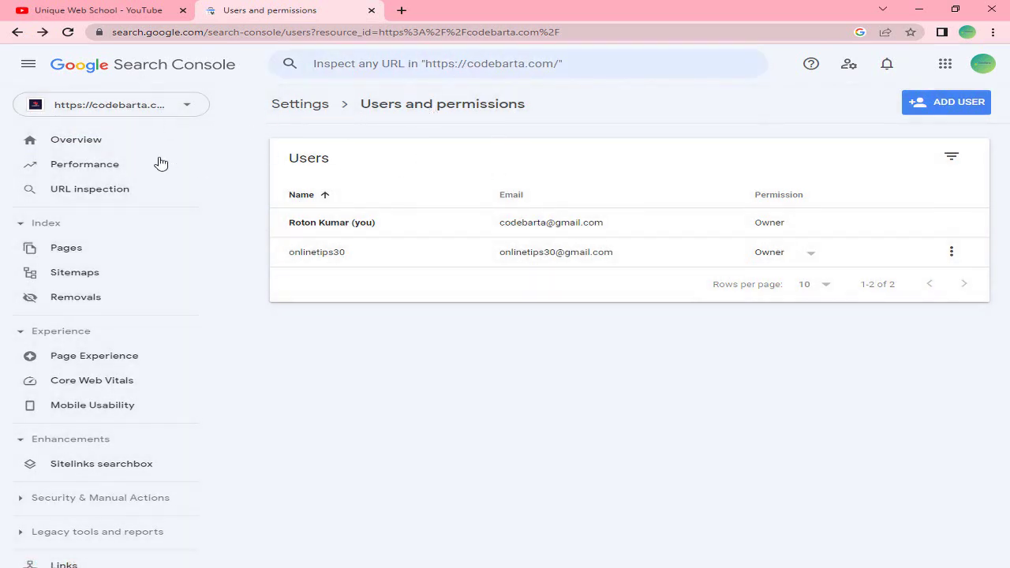
click(109, 147)
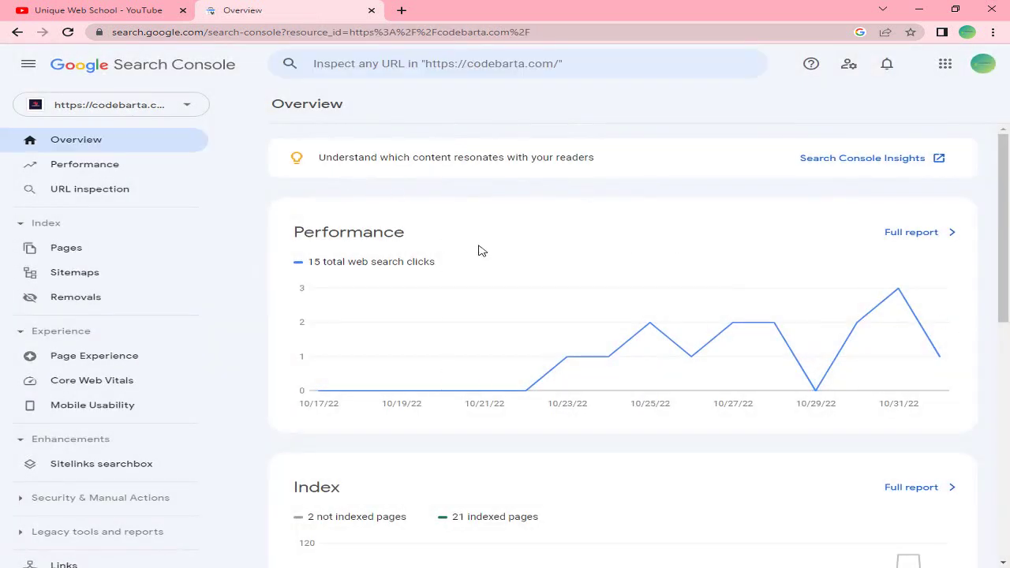
Step: View the Unique Web School channel page on YouTube and highlight the channel name briefly
click(61, 11)
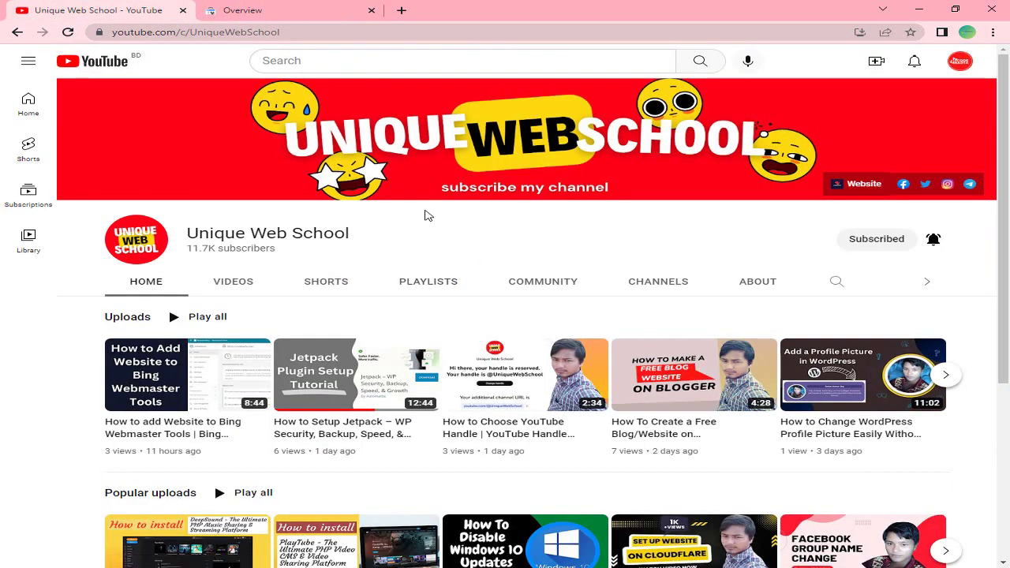
drag(186, 230, 494, 239)
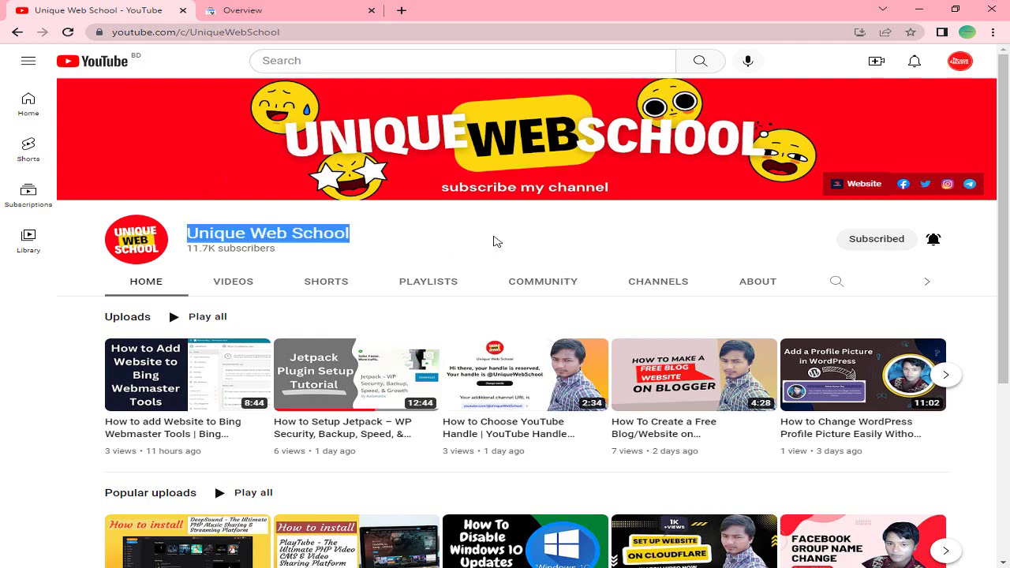
click(495, 240)
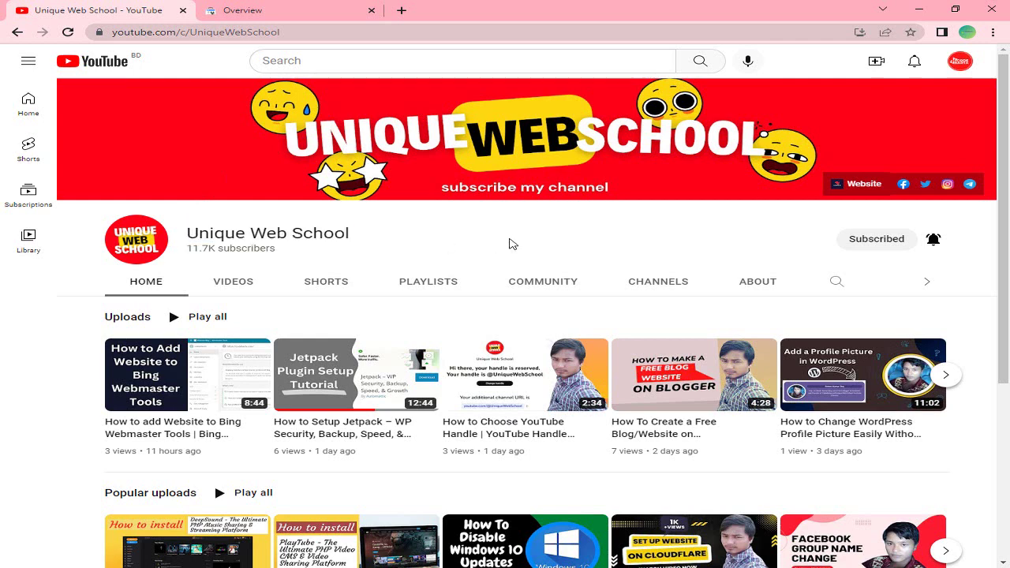